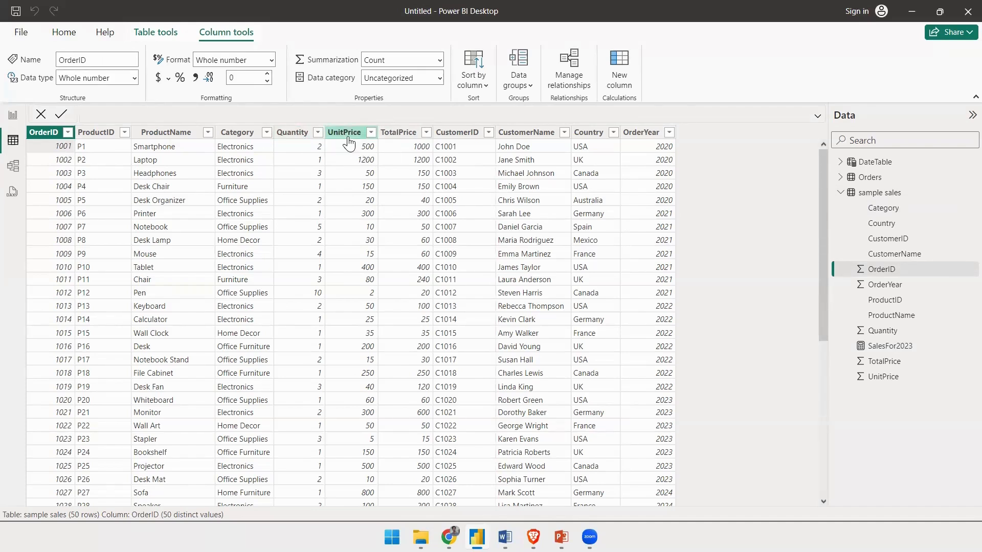
Select the TotalPrice column, switch to the presentation to read the Row Context and Filter Context slides, and return to the table.
{"action": "left_click", "coordinate": [399, 132]}
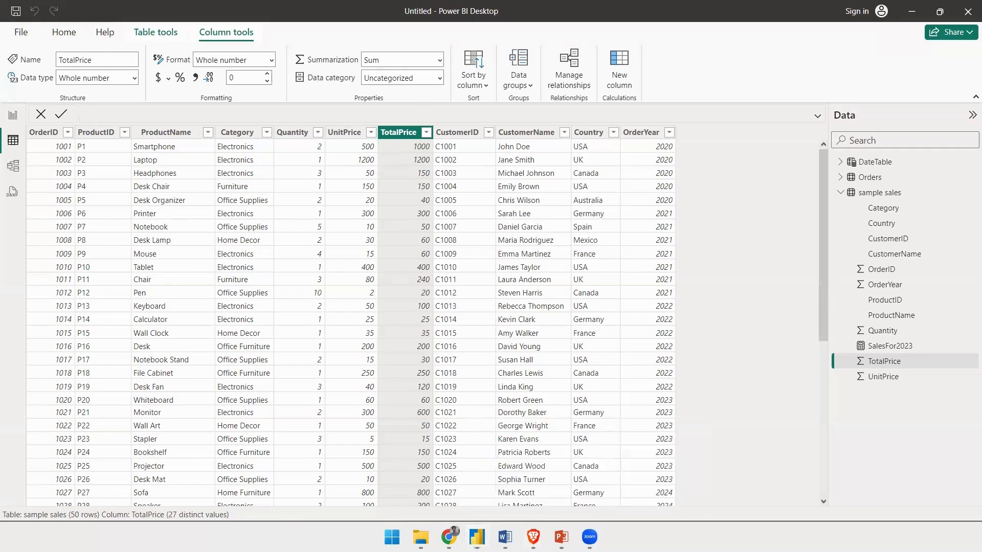
{"action": "key", "text": "alt+Tab"}
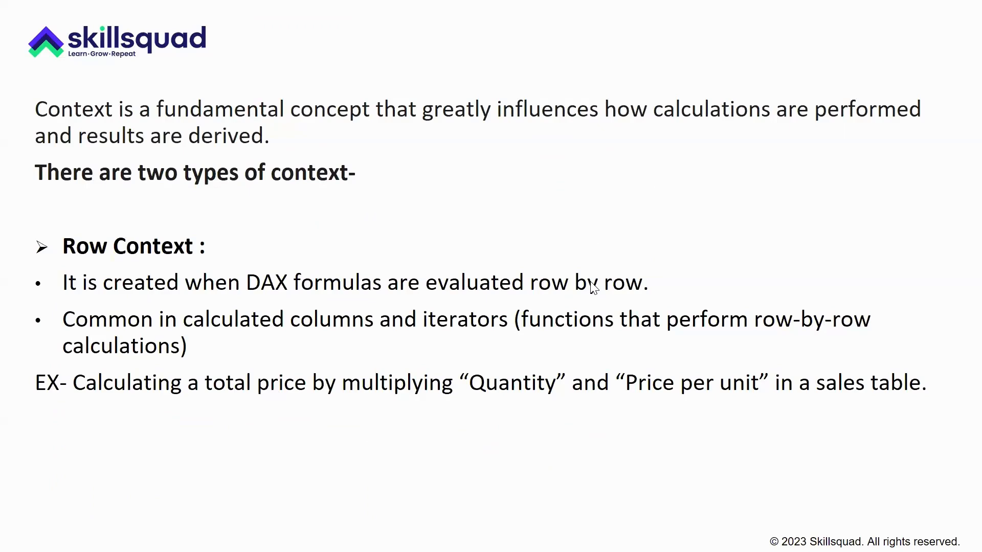
{"action": "key", "text": "Right"}
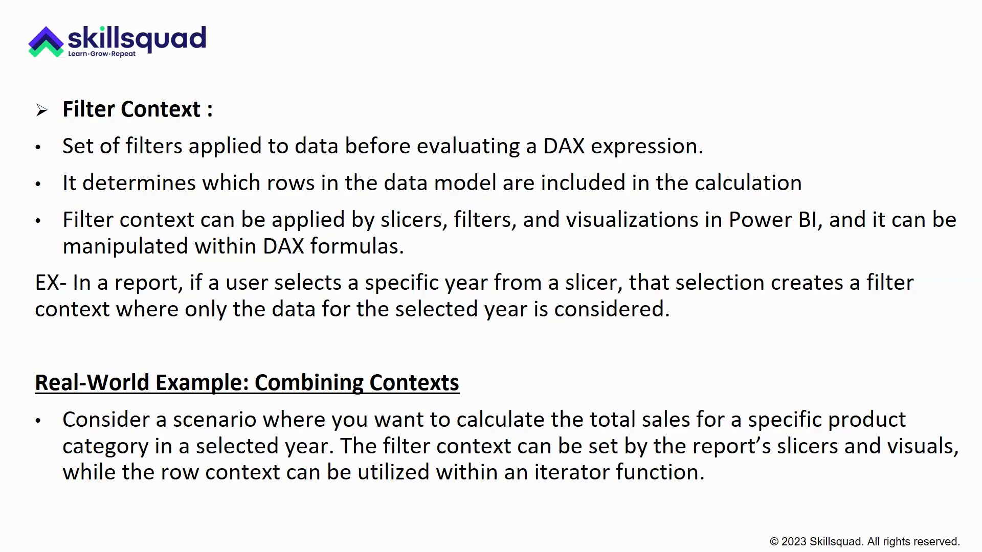
{"action": "key", "text": "alt+Tab"}
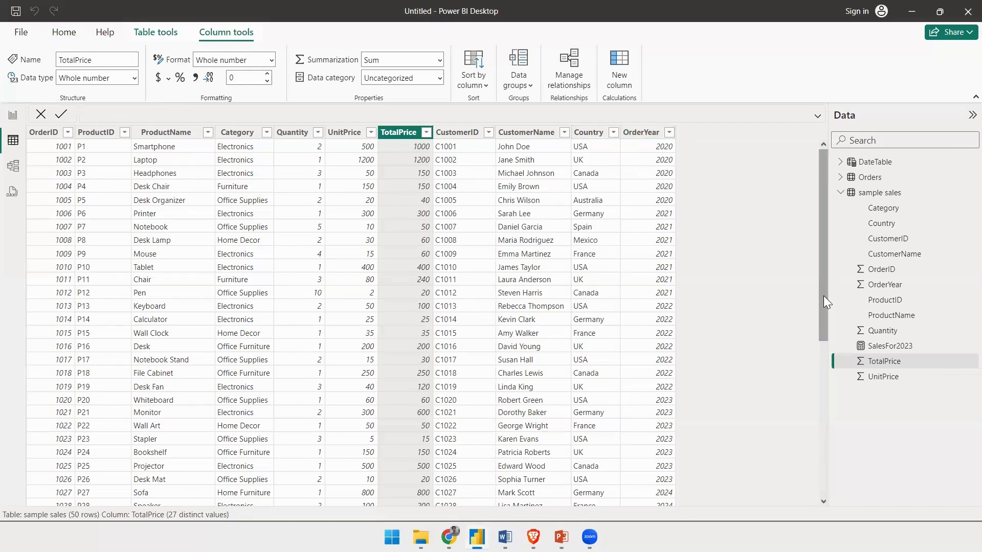
Delete the TotalPrice column from the sample sales table.
{"action": "left_click_drag", "start_coordinate": [823, 295], "coordinate": [827, 139]}
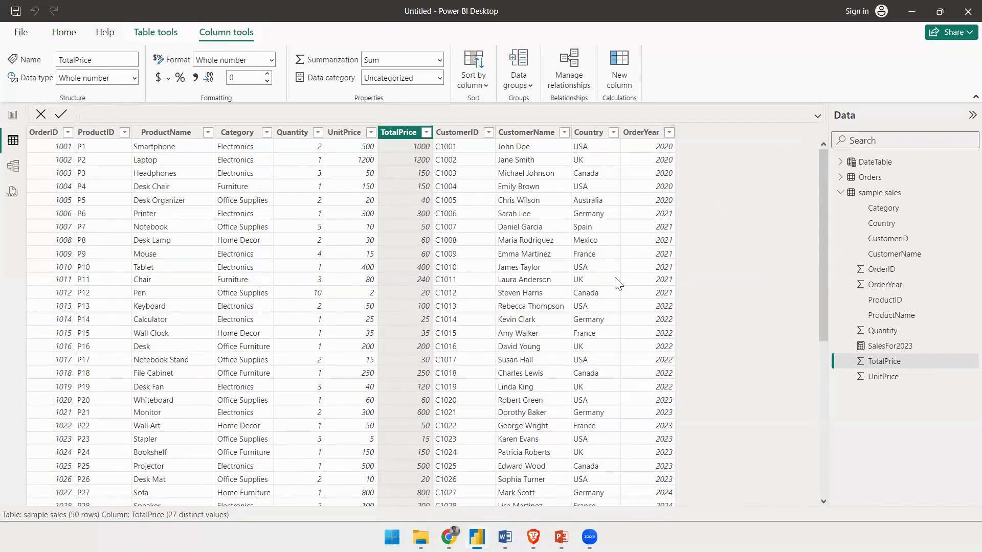
{"action": "scroll", "coordinate": [652, 312], "scroll_direction": "down", "scroll_amount": 3}
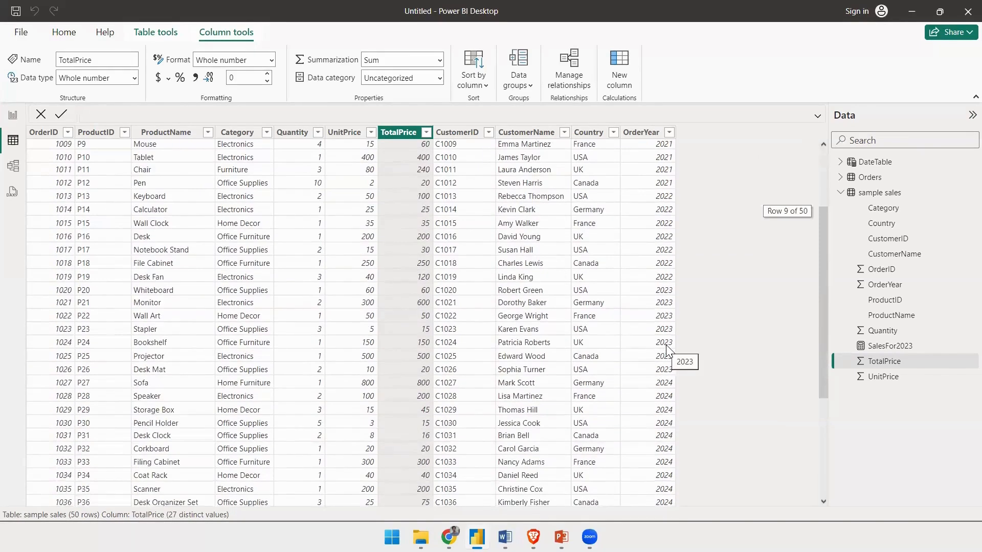
{"action": "scroll", "coordinate": [428, 276], "scroll_direction": "up", "scroll_amount": 3}
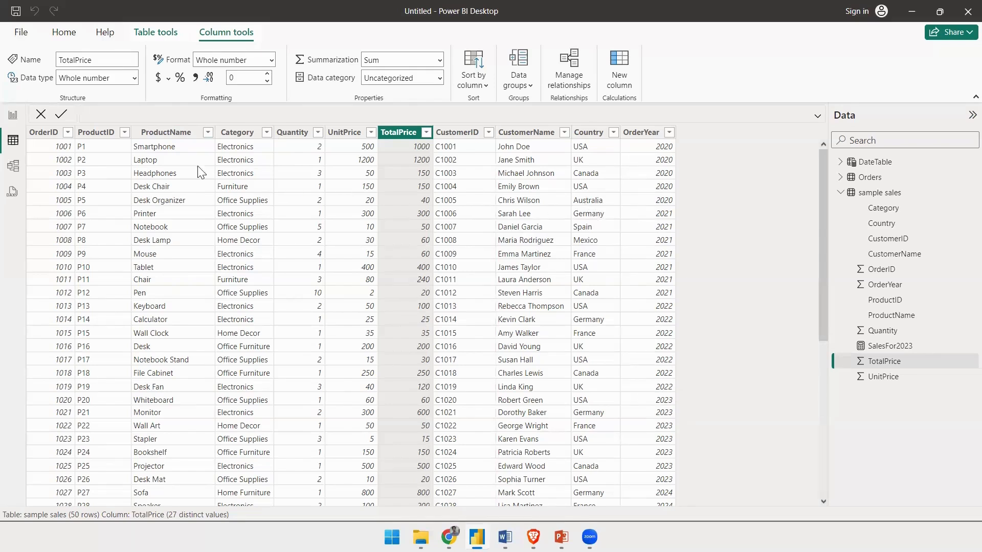
{"action": "right_click", "coordinate": [394, 136]}
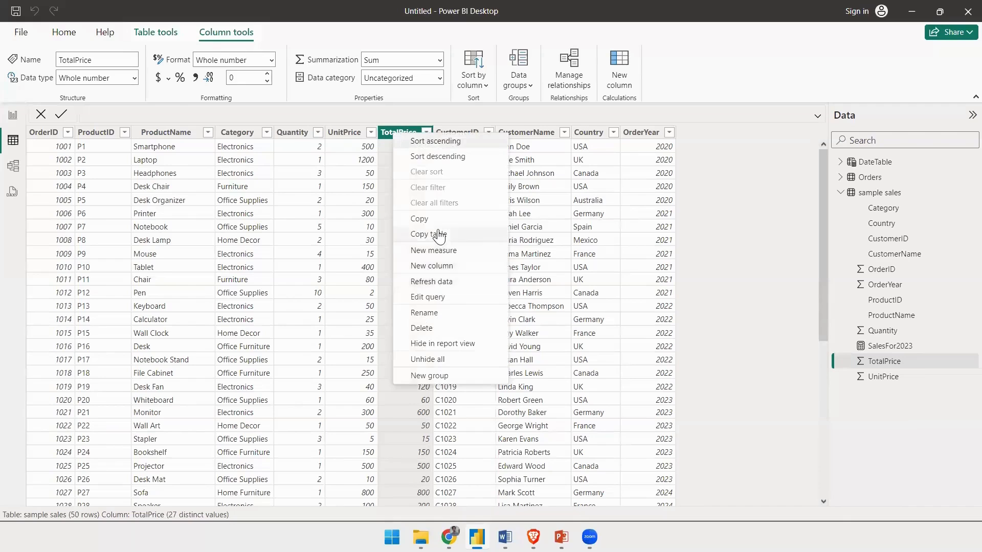
{"action": "left_click", "coordinate": [457, 279]}
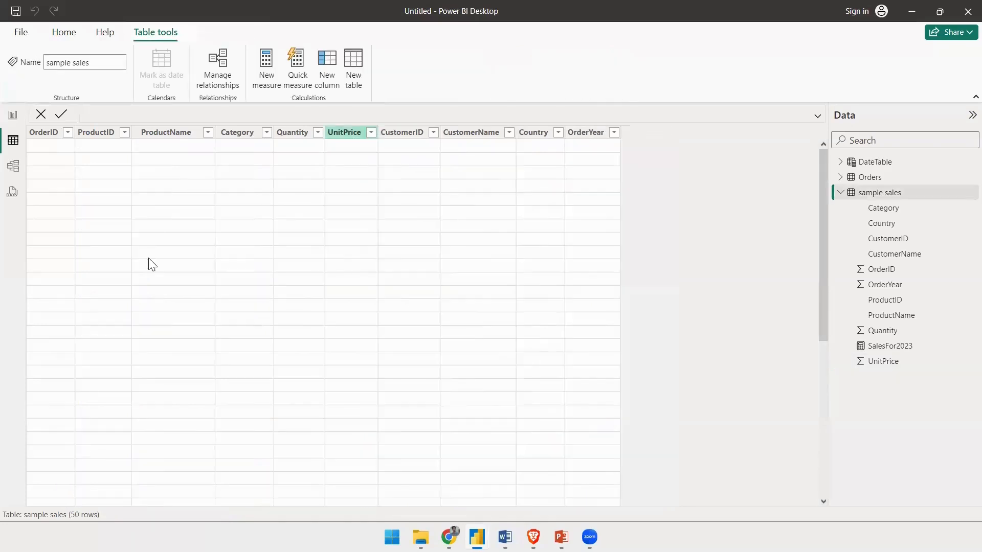
Add a calculated column named "Total sales" to the sample sales table.
{"action": "left_click", "coordinate": [327, 66]}
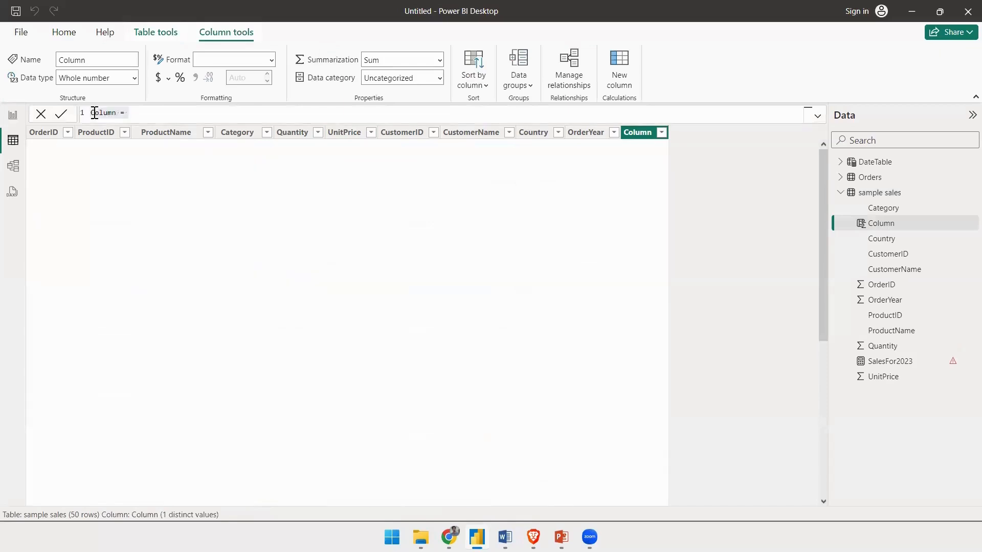
{"action": "double_click", "coordinate": [95, 112]}
{"action": "type", "text": "Total "}
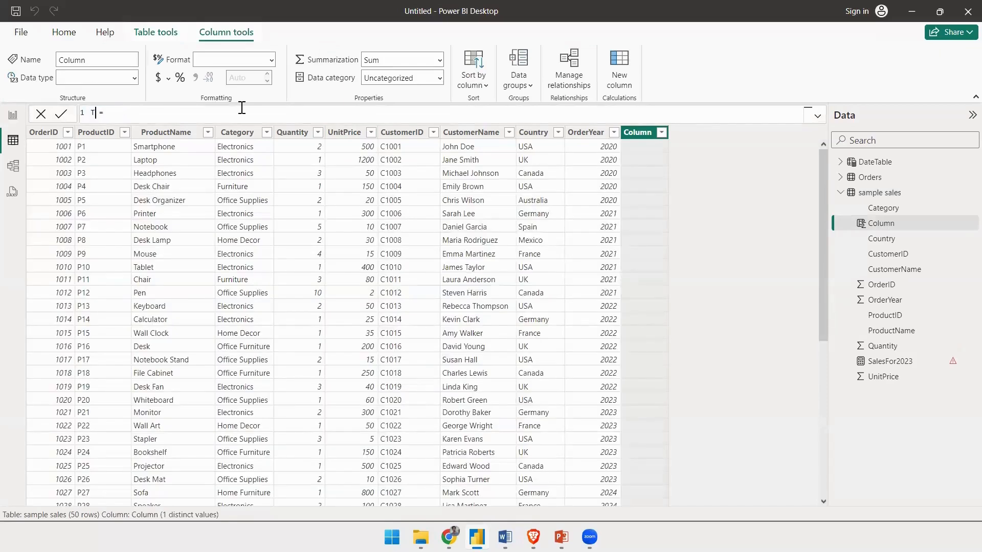
{"action": "type", "text": "sales"}
Enter 'sample sales'[Quantity] as the first factor of the Total sales column formula.
{"action": "key", "text": "End"}
{"action": "type", "text": "sample"}
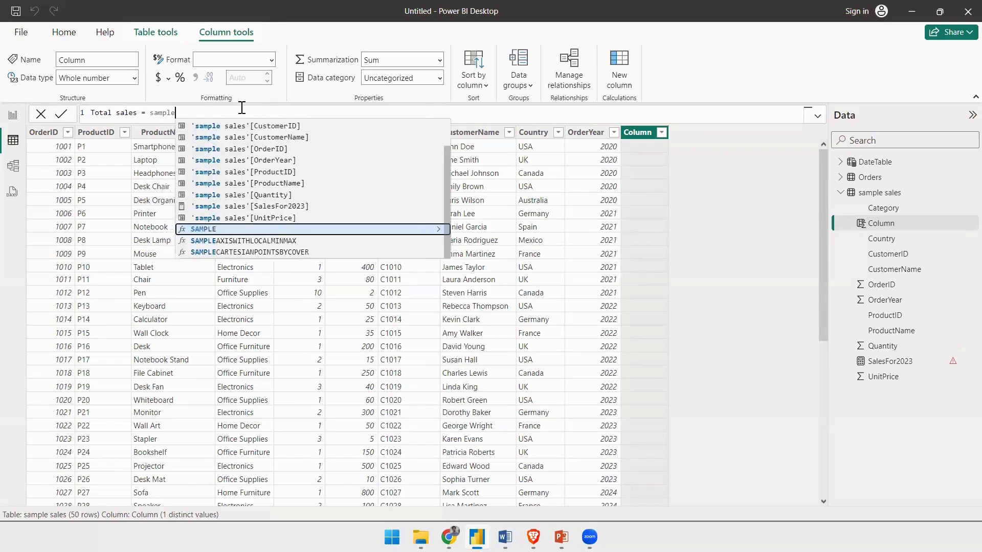
{"action": "type", "text": " sales"}
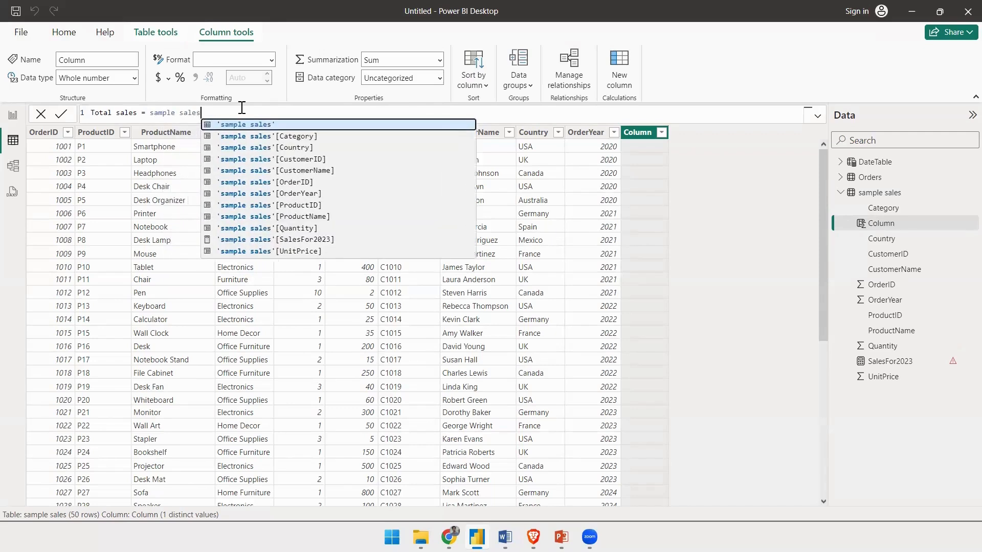
{"action": "key", "text": "Down"}
{"action": "key", "text": "Down"}
{"action": "key", "text": "Down"}
{"action": "key", "text": "Down"}
{"action": "key", "text": "Down"}
{"action": "key", "text": "Down"}
{"action": "key", "text": "Down"}
{"action": "key", "text": "Down"}
{"action": "key", "text": "Down"}
{"action": "key", "text": "Tab"}
Multiply the quantity by 'sample sales'[UnitPrice] in the Total sales formula and commit the column.
{"action": "type", "text": "*sample sales"}
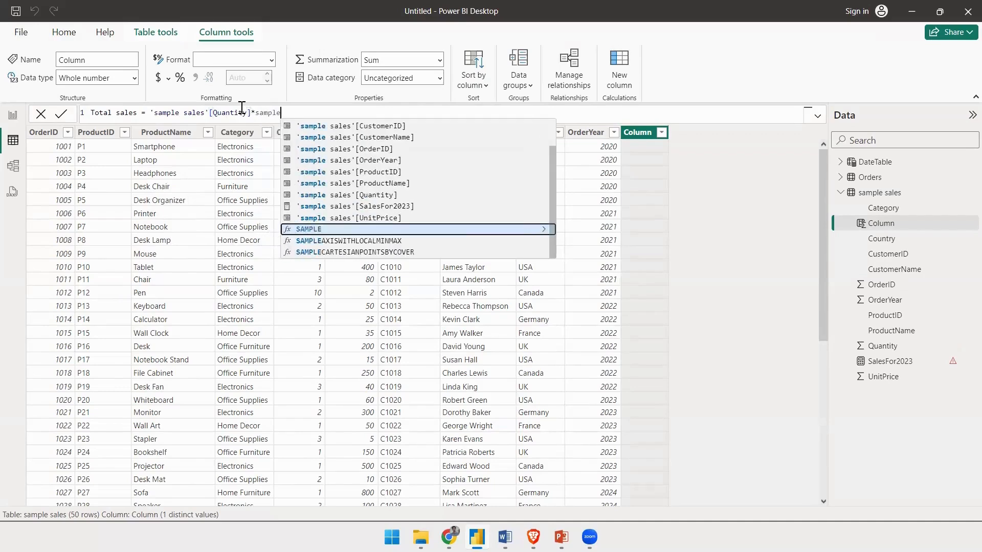
{"action": "key", "text": "Down"}
{"action": "key", "text": "Down"}
{"action": "key", "text": "Down"}
{"action": "key", "text": "Down"}
{"action": "key", "text": "Down"}
{"action": "key", "text": "Down"}
{"action": "key", "text": "Down"}
{"action": "key", "text": "Down"}
{"action": "key", "text": "Down"}
{"action": "key", "text": "Down"}
{"action": "key", "text": "Down"}
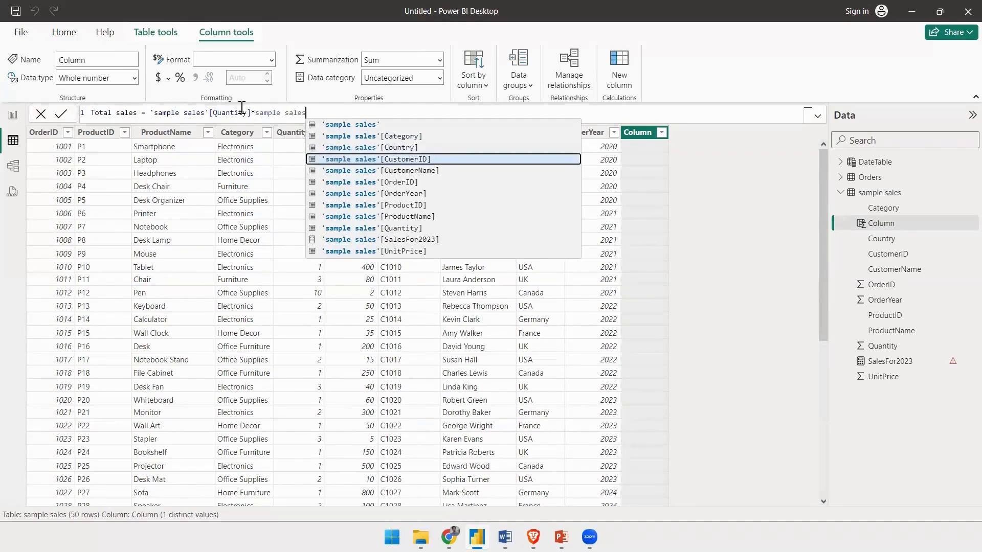
{"action": "key", "text": "Tab"}
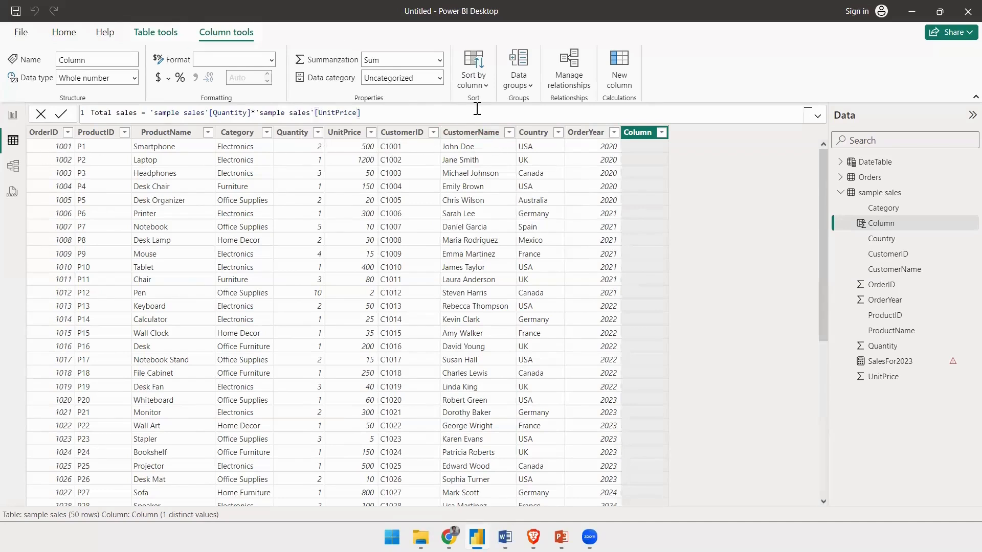
{"action": "key", "text": "Return"}
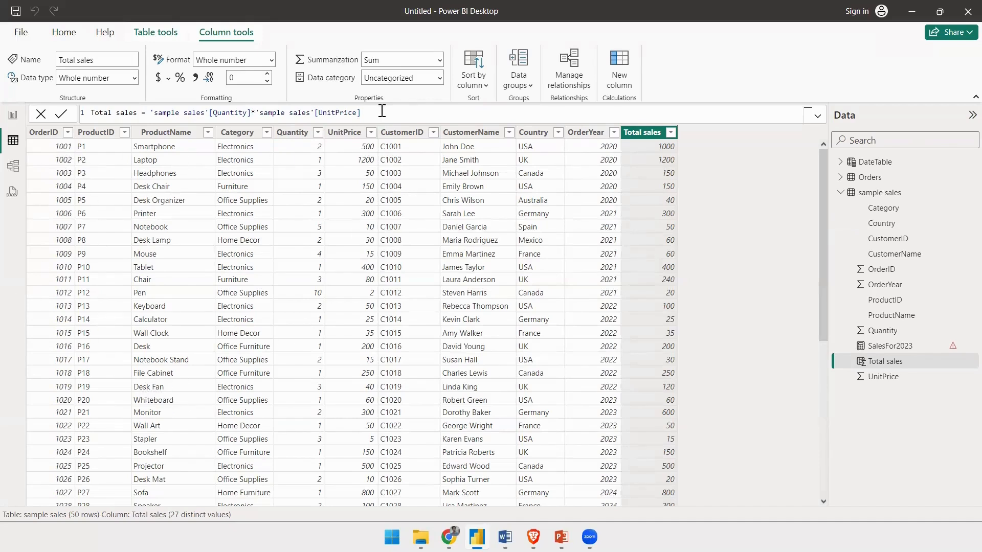
{"action": "left_click_drag", "start_coordinate": [372, 112], "coordinate": [154, 112]}
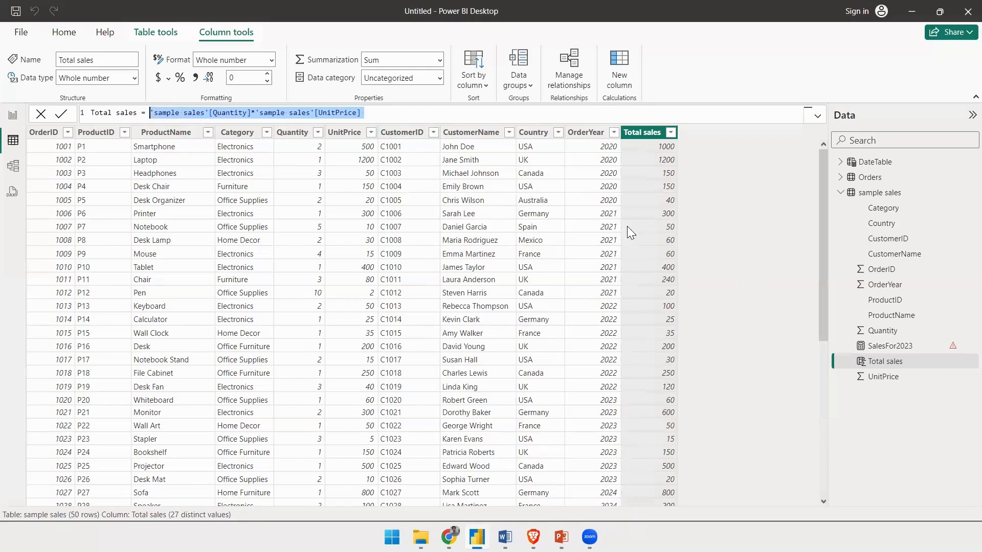
{"action": "left_click", "coordinate": [727, 189]}
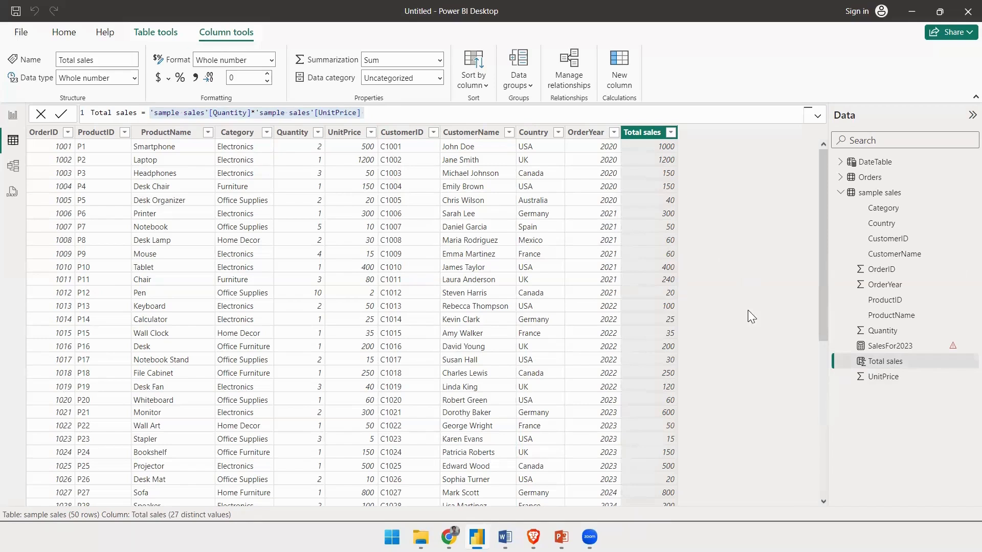
Open the SalesFor2023 measure's formula and examine its CALCULATE and SUM functions and the OrderYear = 2023 filter.
{"action": "left_click", "coordinate": [904, 348]}
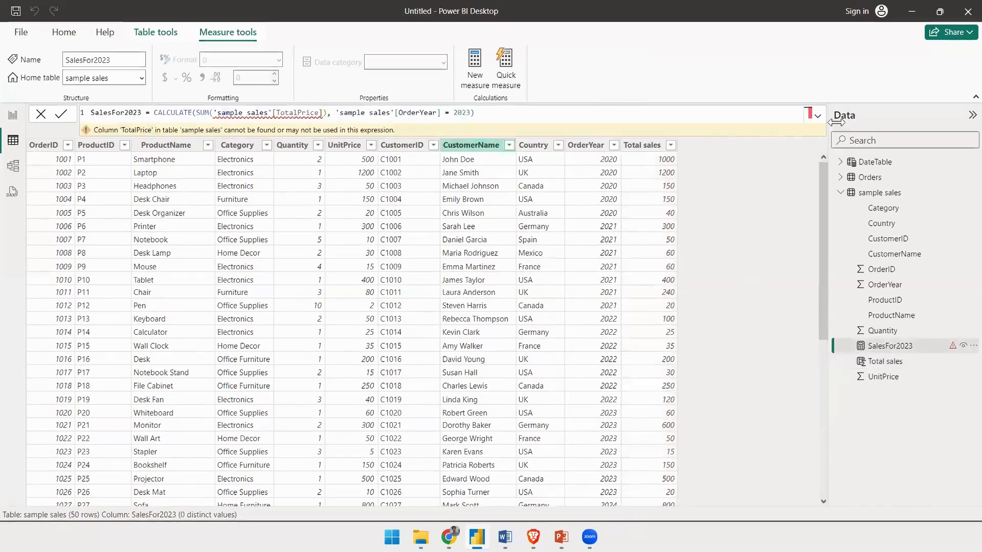
{"action": "left_click", "coordinate": [817, 115]}
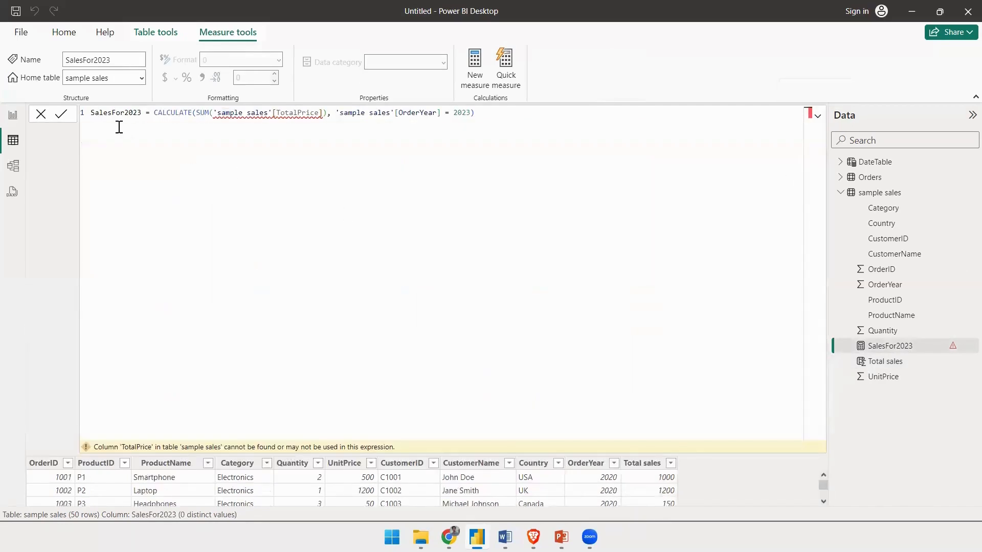
{"action": "double_click", "coordinate": [175, 113]}
{"action": "double_click", "coordinate": [171, 113]}
{"action": "left_click", "coordinate": [237, 190]}
{"action": "double_click", "coordinate": [204, 114]}
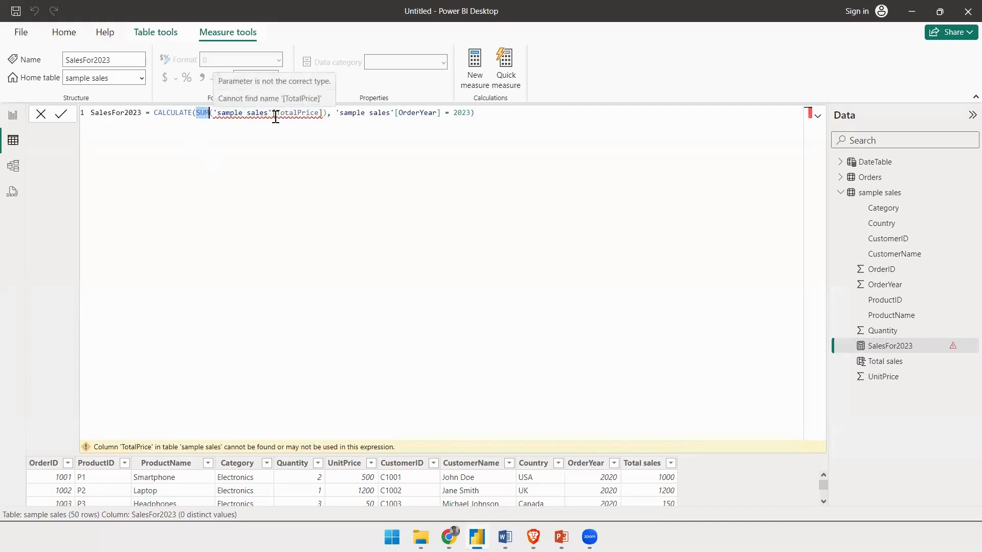
{"action": "left_click", "coordinate": [329, 113]}
{"action": "type", "text": ","}
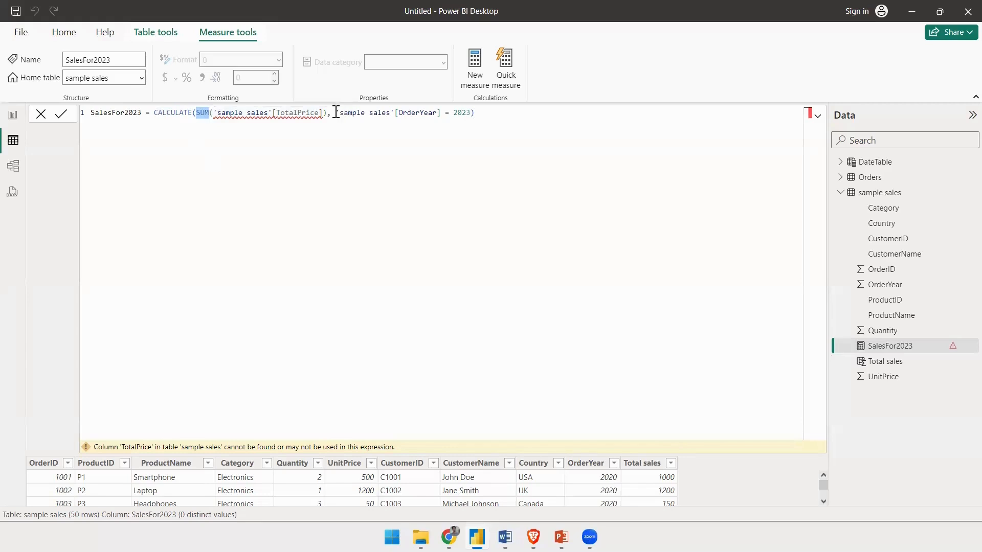
{"action": "left_click_drag", "start_coordinate": [336, 113], "coordinate": [471, 113]}
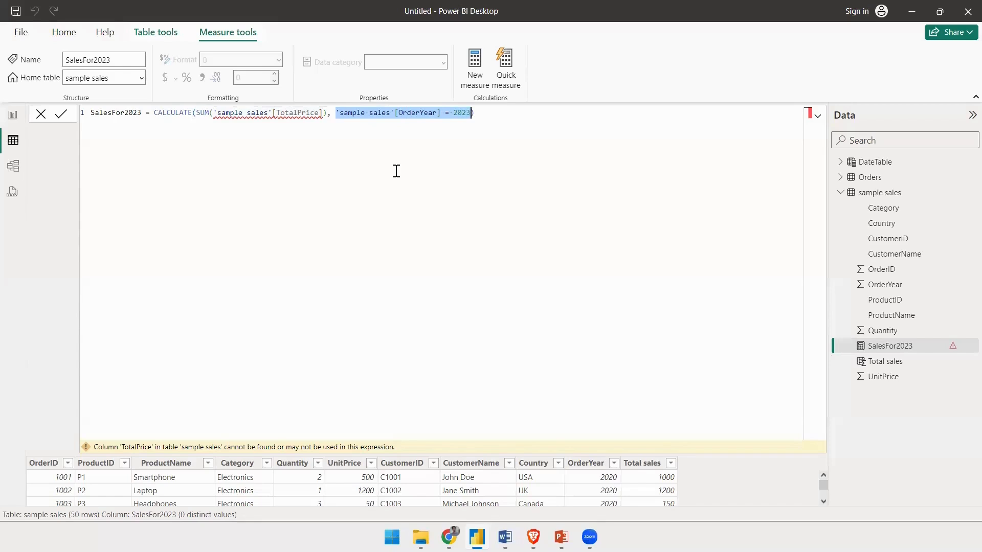
{"action": "left_click", "coordinate": [360, 173]}
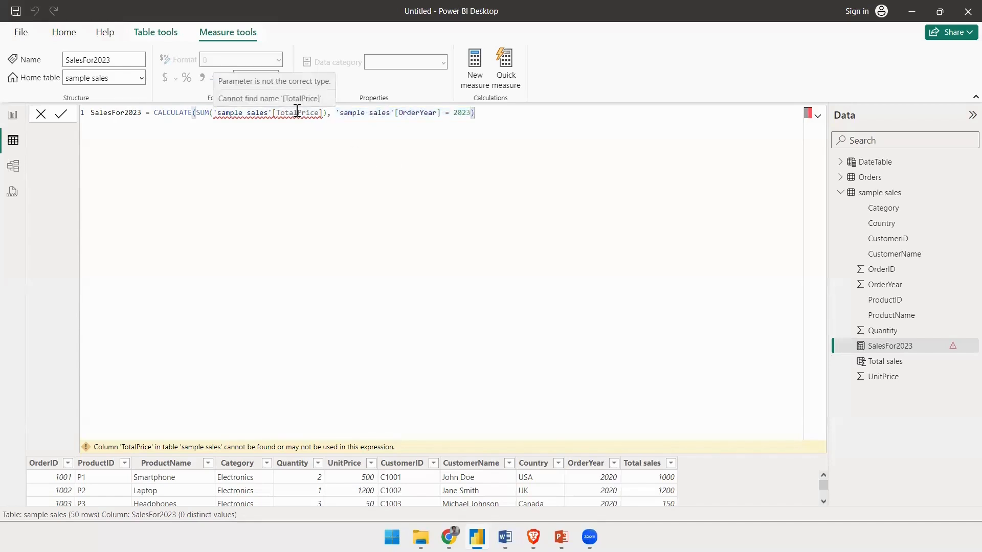
Replace the TotalPrice reference in the SalesFor2023 measure with 'sample sales'[Total Sales] and commit the formula.
{"action": "left_click", "coordinate": [297, 111]}
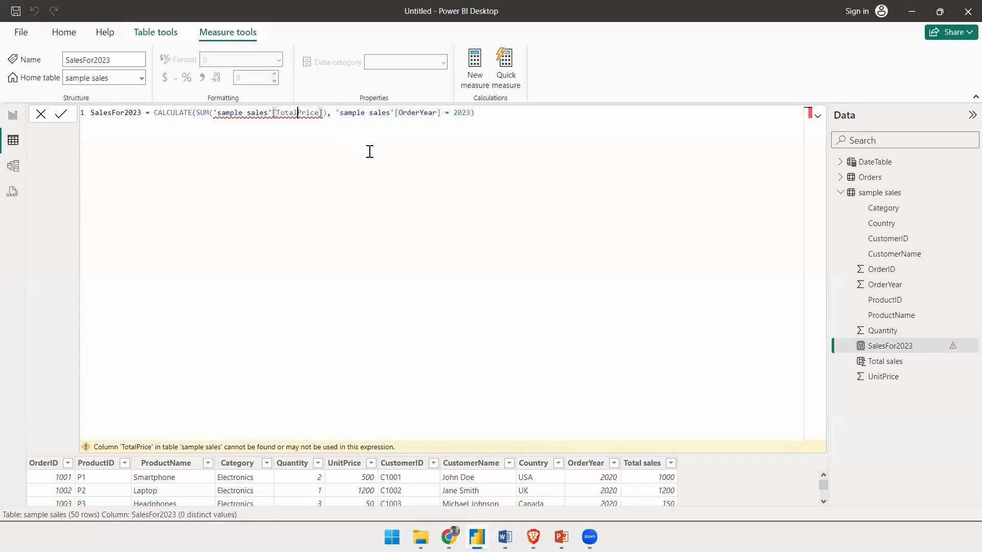
{"action": "double_click", "coordinate": [314, 112]}
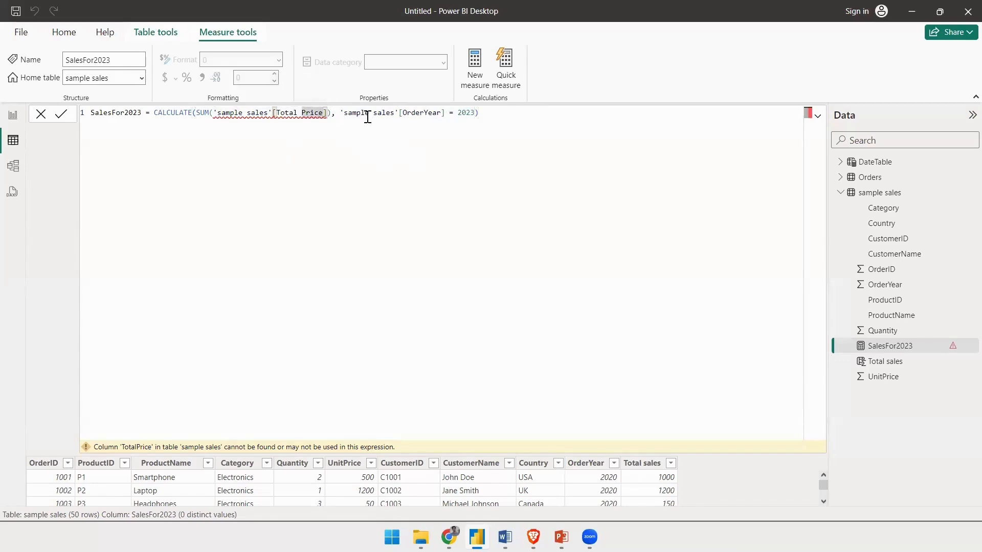
{"action": "type", "text": "Sa"}
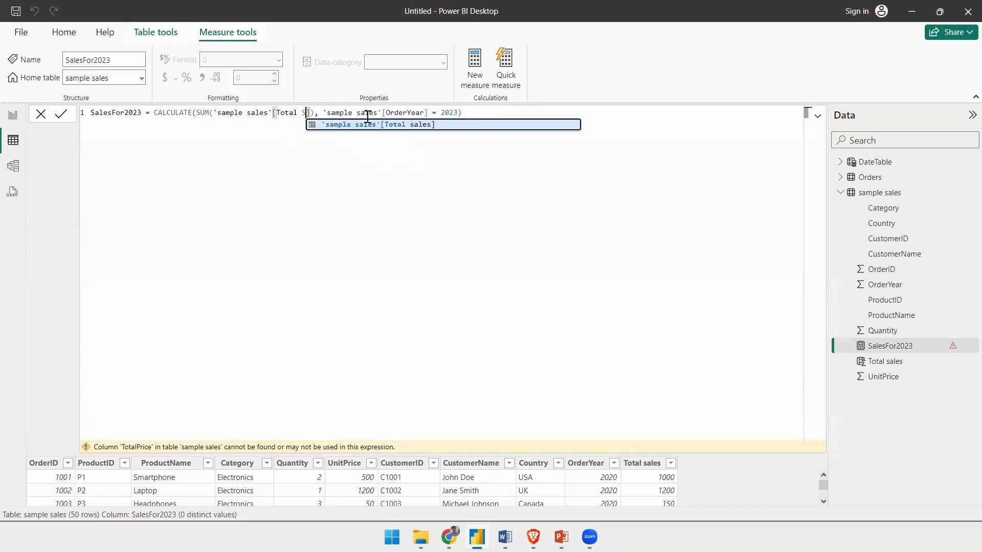
{"action": "type", "text": "les"}
{"action": "key", "text": "Return"}
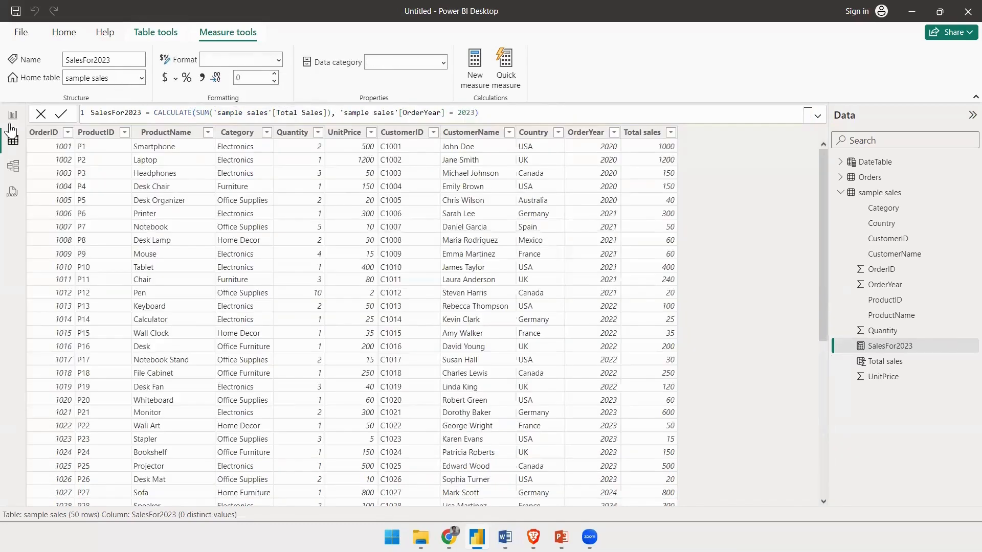
Add a card visual to the report page displaying the sum of the Total sales column.
{"action": "left_click", "coordinate": [12, 121]}
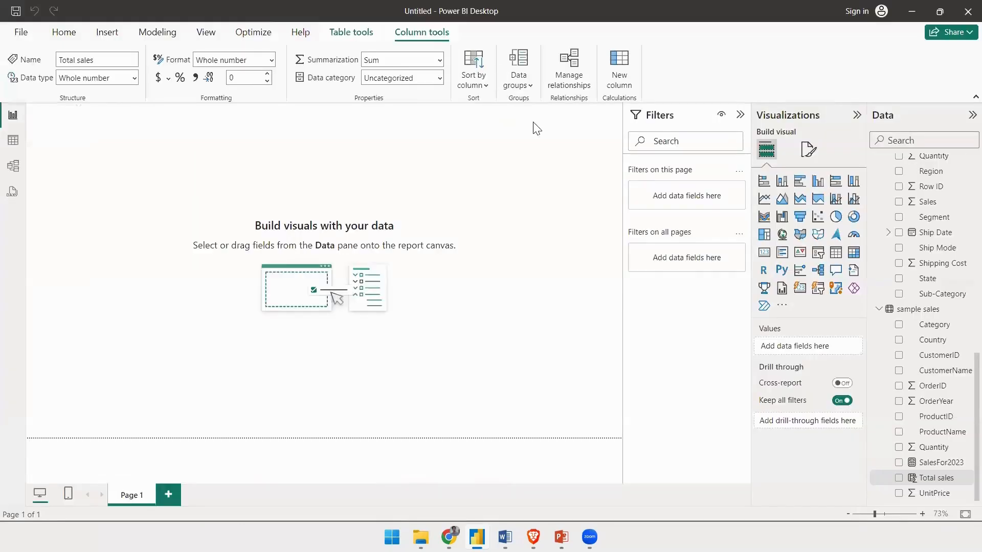
{"action": "left_click", "coordinate": [764, 252]}
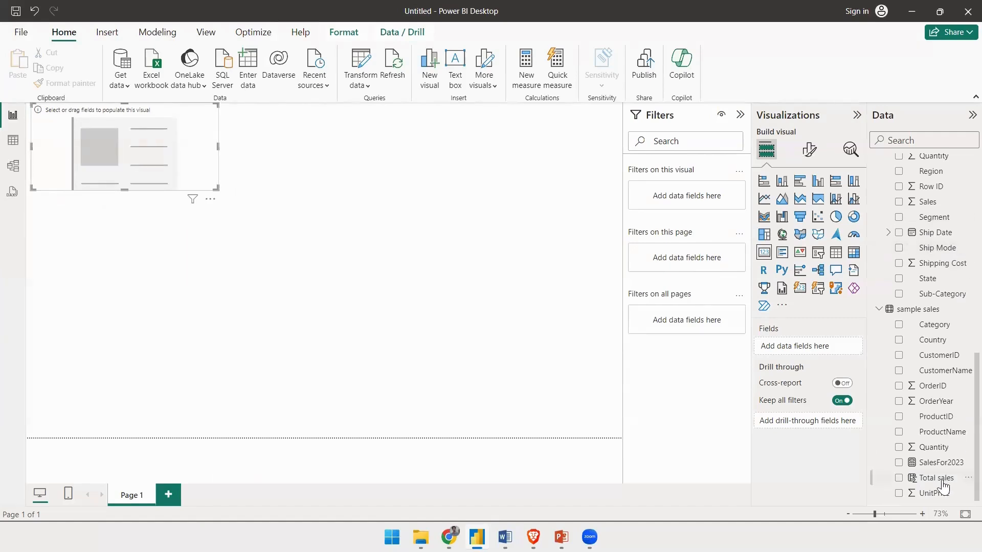
{"action": "left_click_drag", "start_coordinate": [940, 483], "coordinate": [188, 158]}
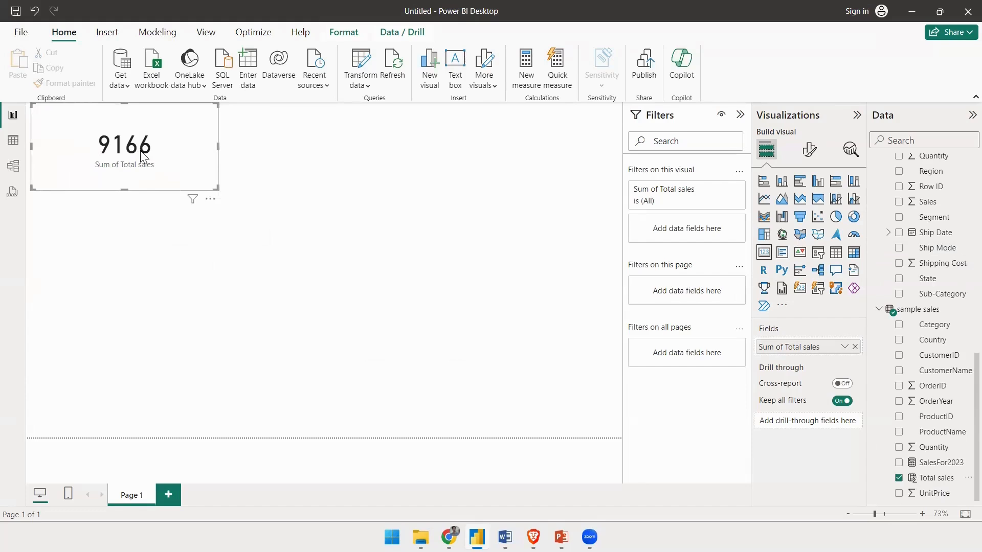
{"action": "left_click", "coordinate": [400, 190]}
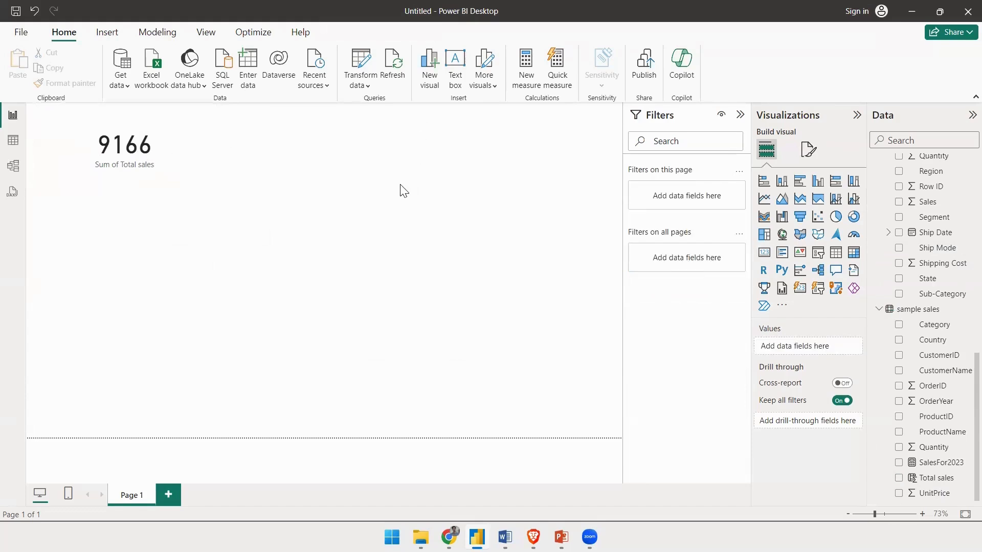
Add a second card for the SalesFor2023 measure beside the first and compare the two cards.
{"action": "left_click_drag", "start_coordinate": [763, 263], "coordinate": [129, 260]}
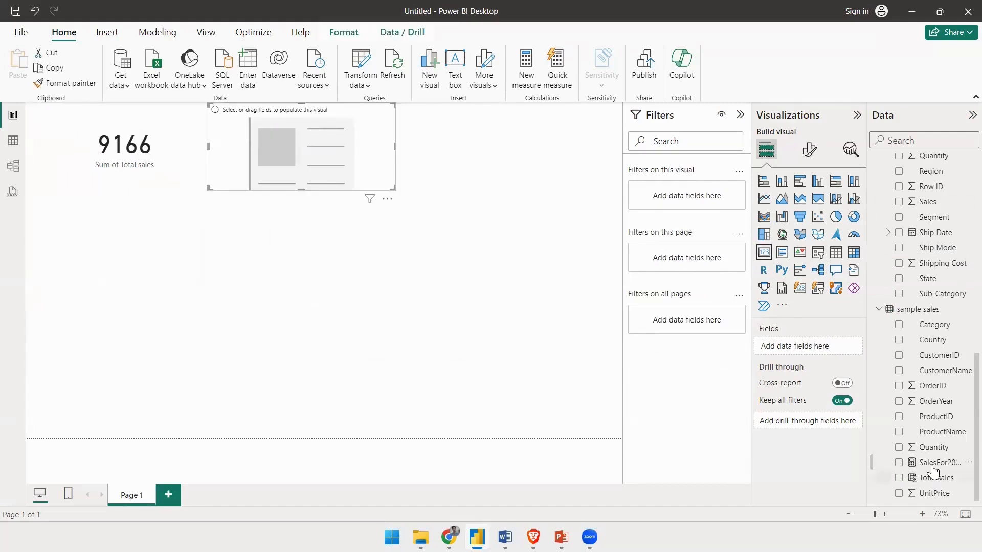
{"action": "left_click_drag", "start_coordinate": [934, 468], "coordinate": [282, 171]}
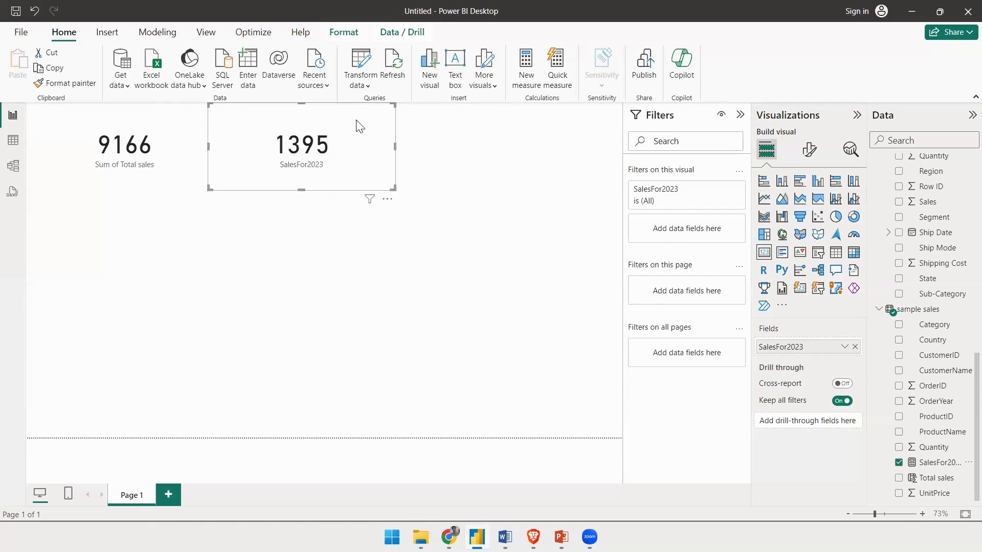
{"action": "left_click", "coordinate": [150, 128]}
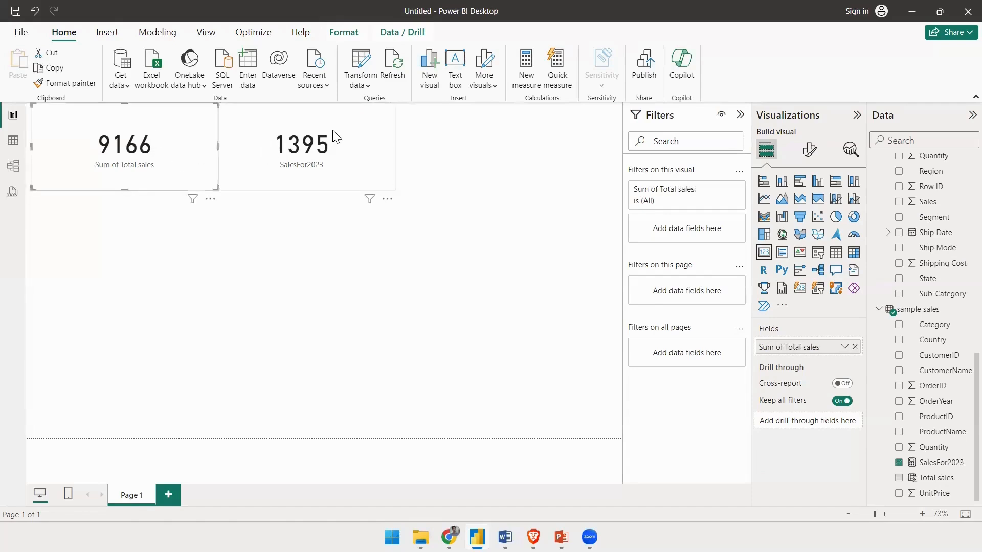
{"action": "left_click", "coordinate": [339, 134]}
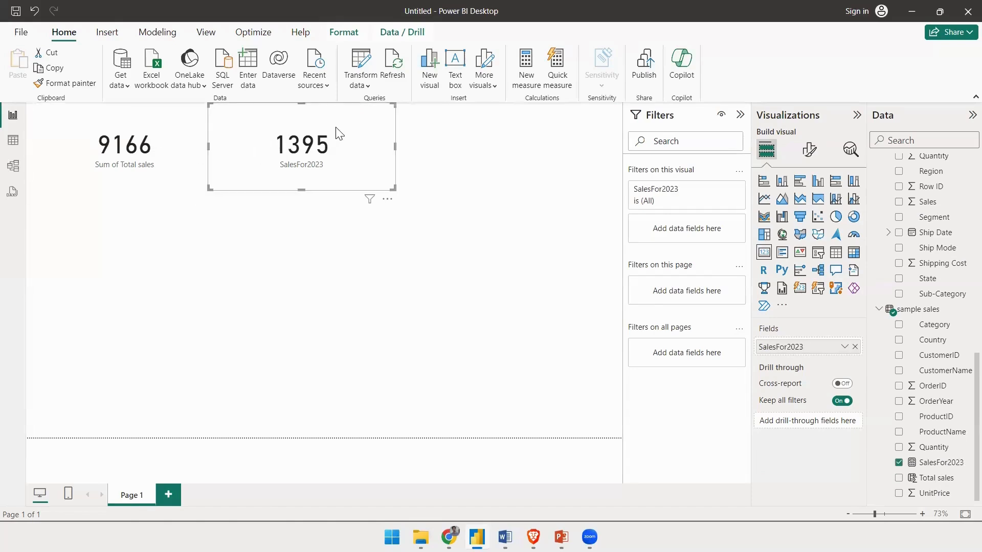